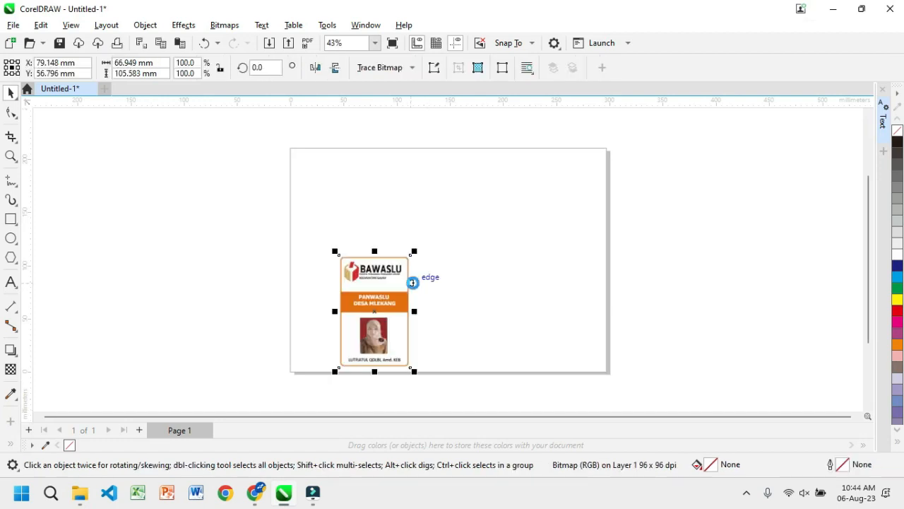
Centre the reference ID card image on the page and move it to the page's left half, leaving room beside it
key("p")
scroll(436, 245, "up", 1)
scroll(465, 272, "up", 3)
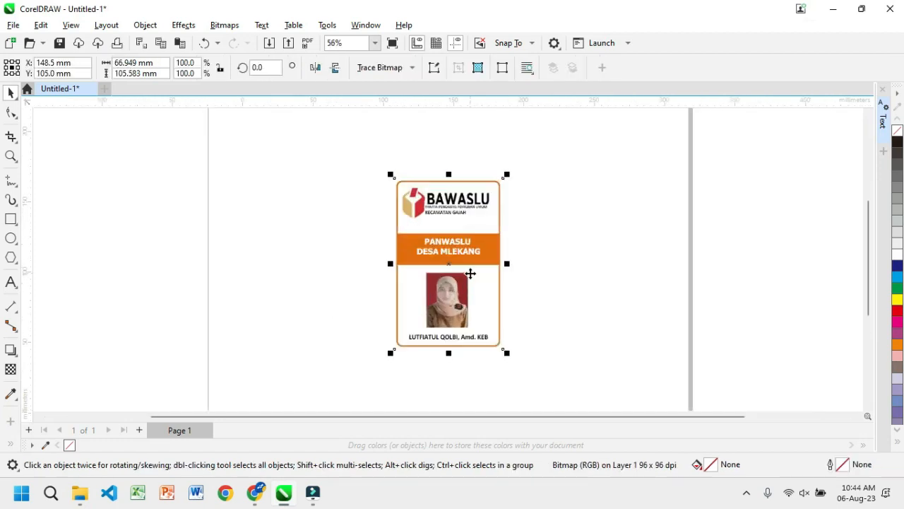
scroll(470, 273, "up", 1)
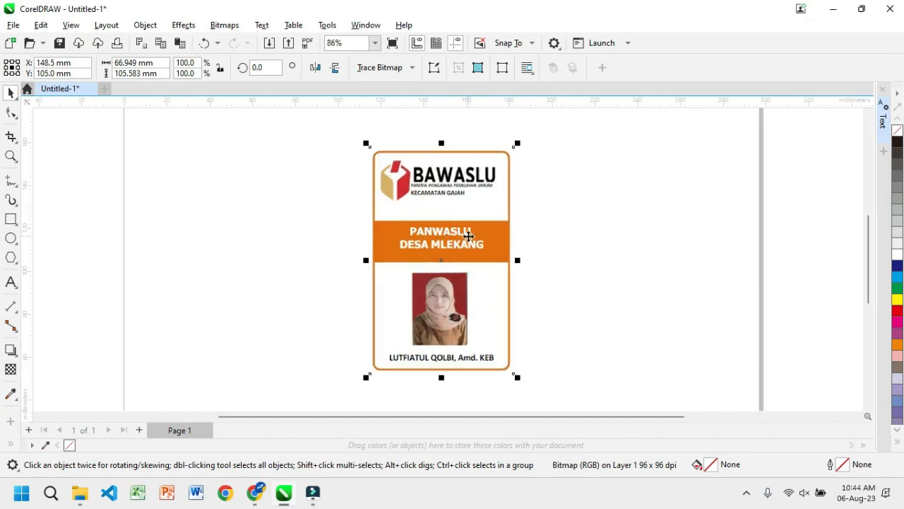
left_click_drag(468, 235, 288, 236)
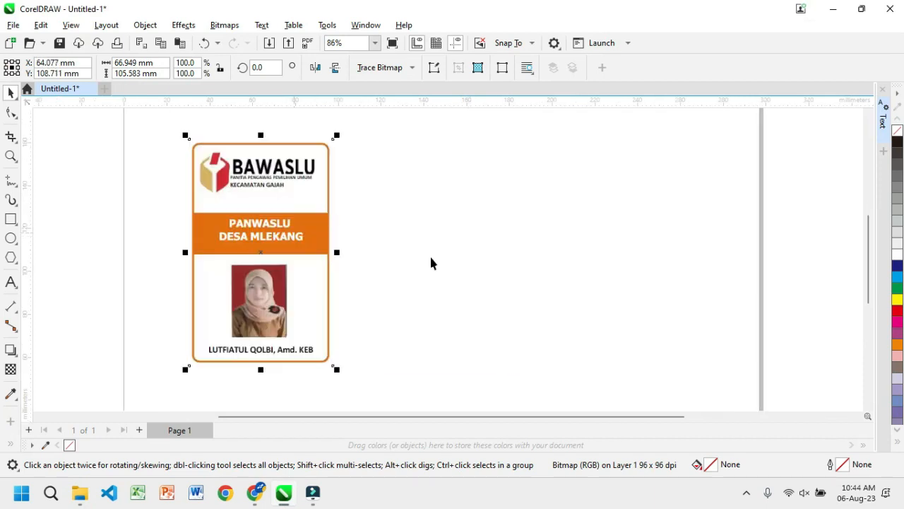
left_click(96, 263)
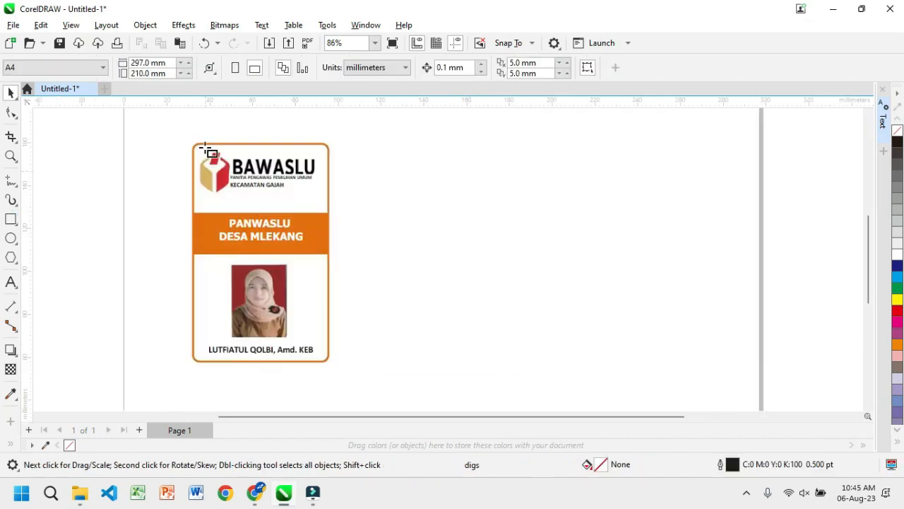
Draw a rectangle of about 64 × 101 mm over the reference card's outline and move it beside the card
key("F6")
mouse_move(190, 144)
left_mouse_down()
mouse_move(280, 250)
mouse_move(332, 330)
mouse_move(328, 361)
left_mouse_up()
left_click_drag(258, 248, 462, 254)
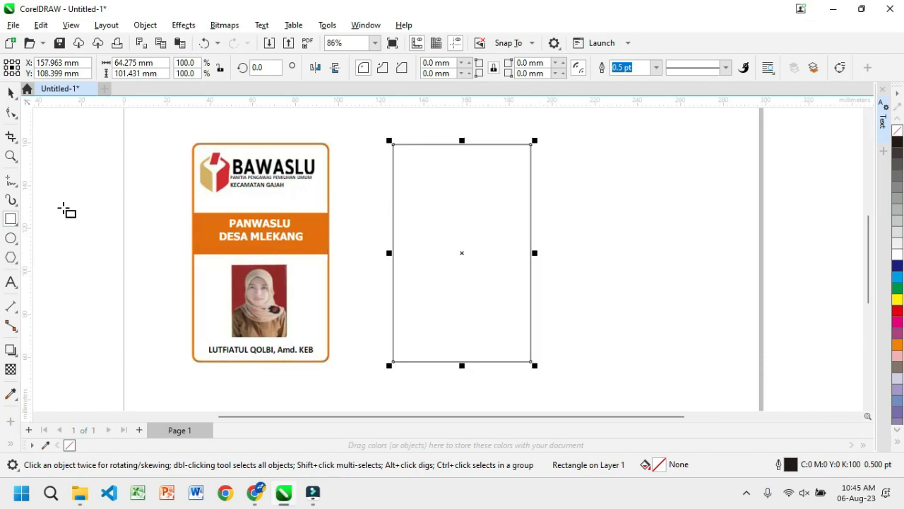
left_click(53, 219)
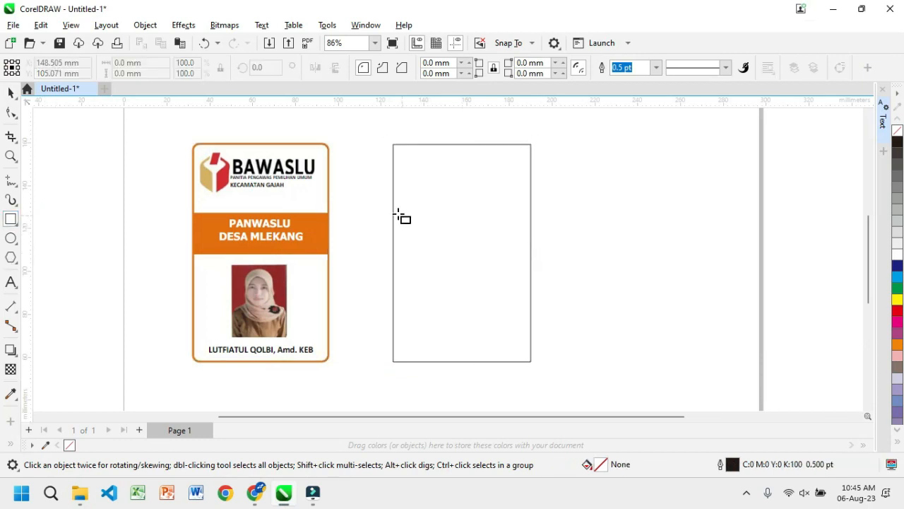
Draw a band rectangle of about 64 × 21 mm across the middle of the blank card outline
left_click_drag(392, 216, 530, 260)
left_click(12, 94)
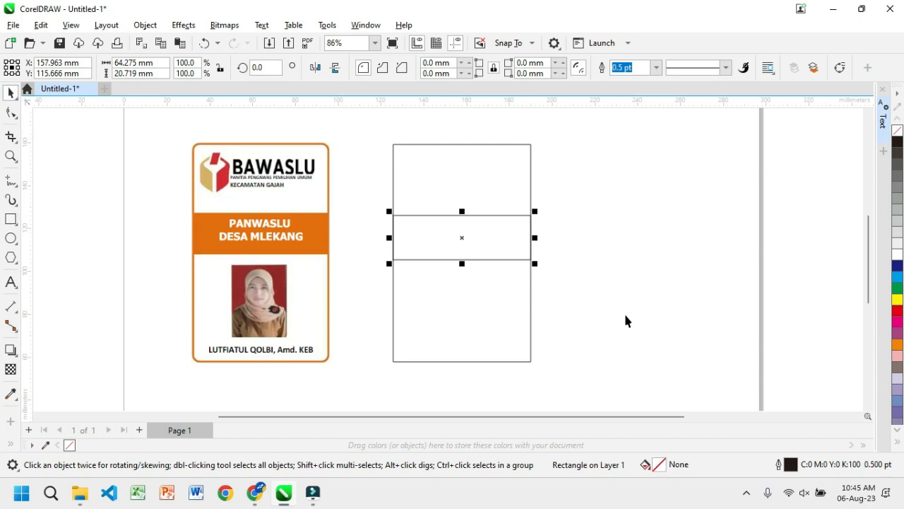
left_click(483, 279)
Add the two-line artistic text "PANWASLU" and "DESA MANAH" in the empty area beside the blank card
scroll(483, 278, "up", 1)
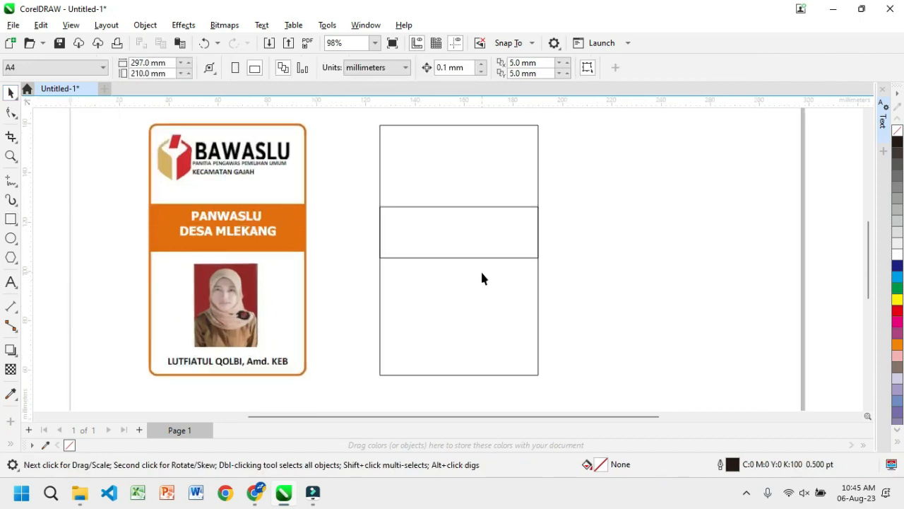
left_click(12, 282)
left_click(581, 217)
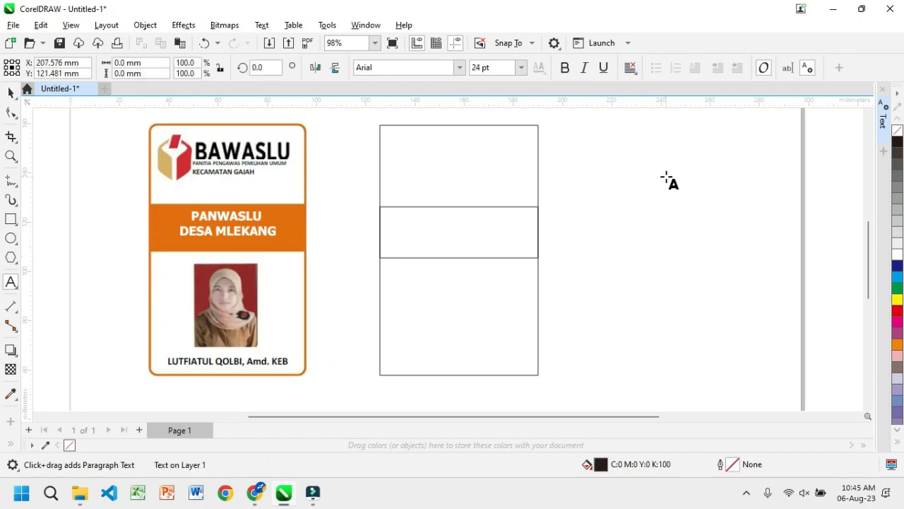
type("PAN")
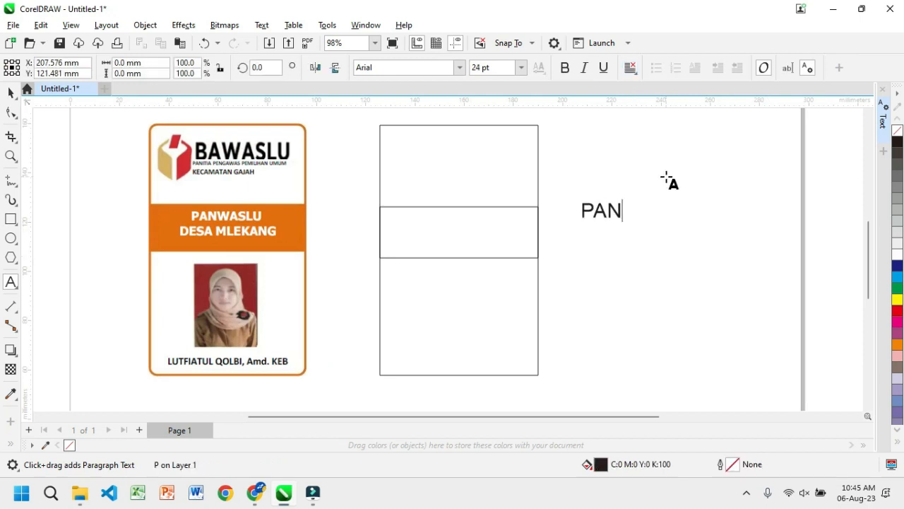
type("WASLU")
key("Return")
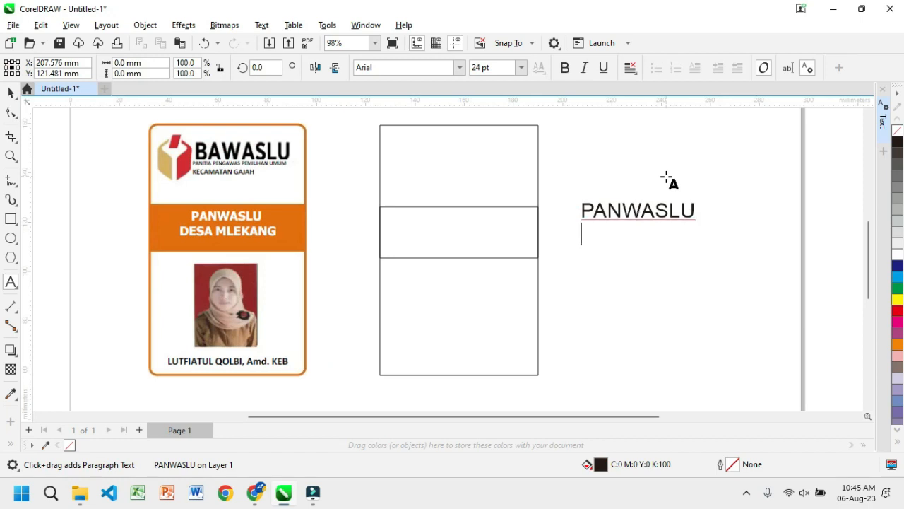
type("DESA ")
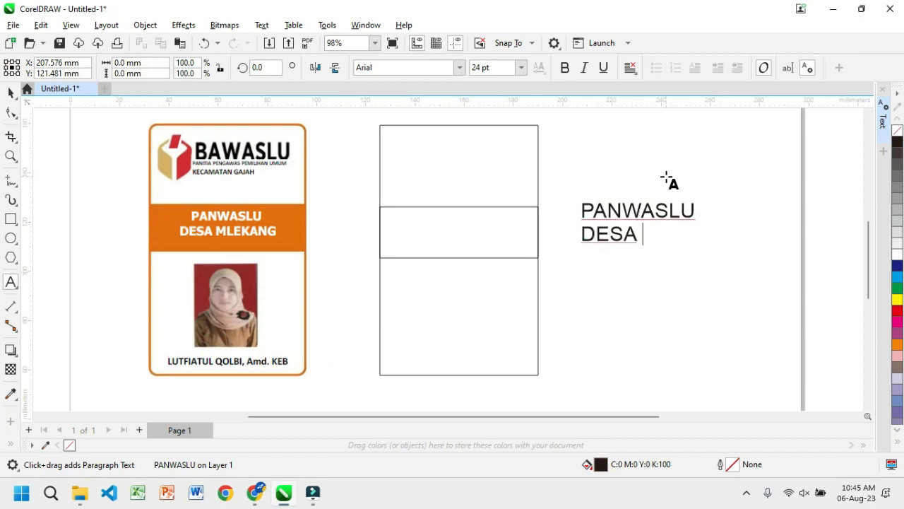
type("MANAH")
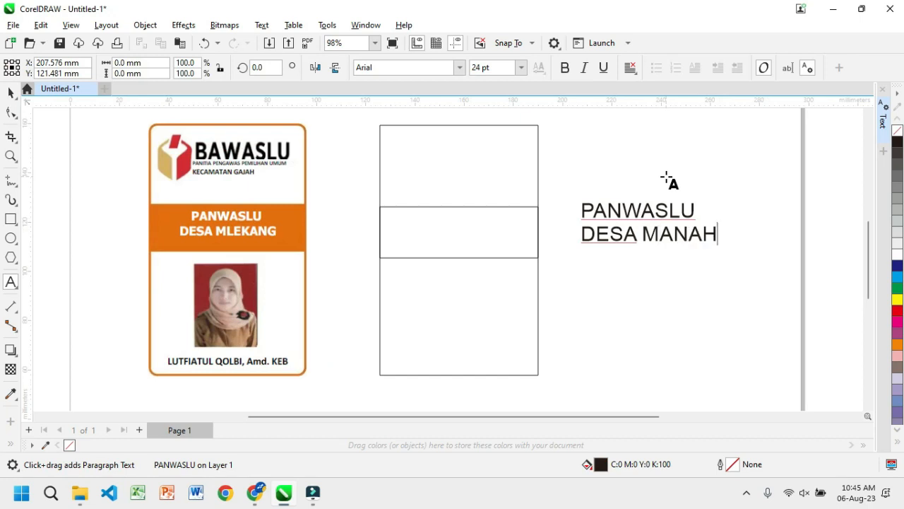
key("ctrl+space")
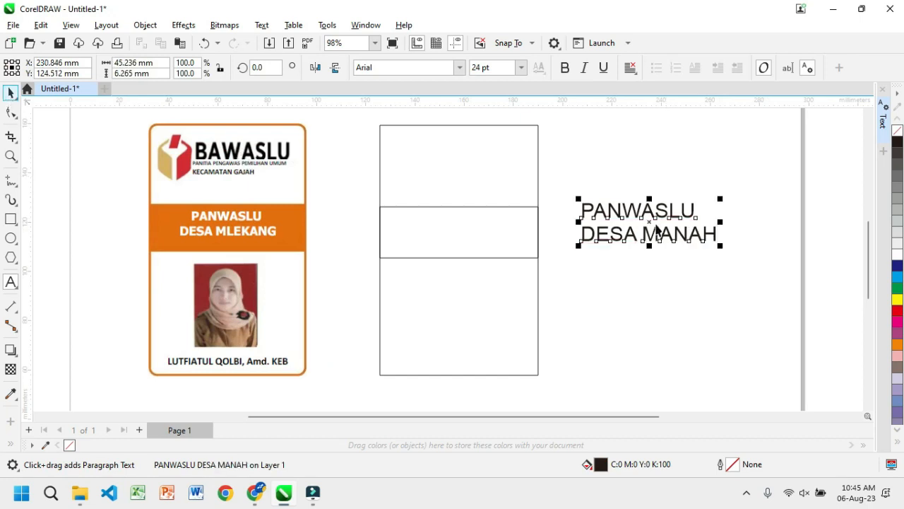
Move the two-line heading onto the card's middle band, centre-align it and set its font to Arial Black
left_click_drag(652, 225, 452, 236)
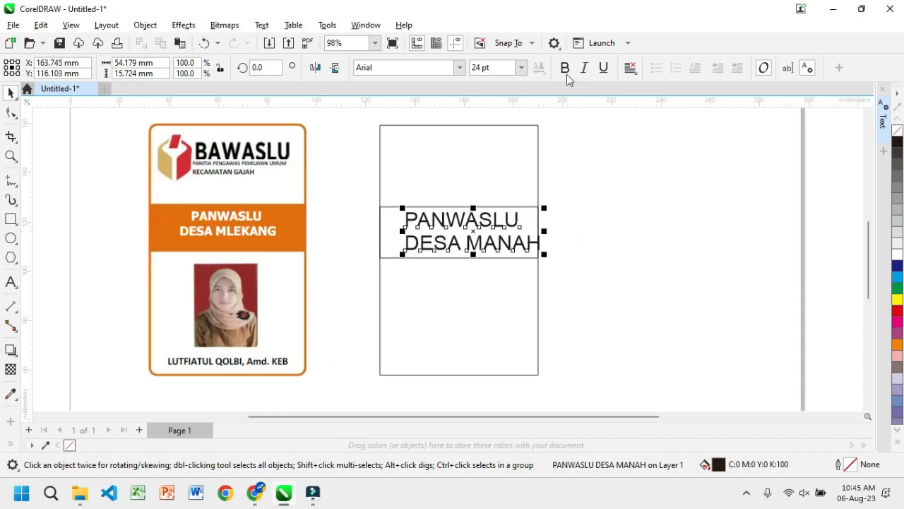
left_click(630, 67)
left_click(654, 114)
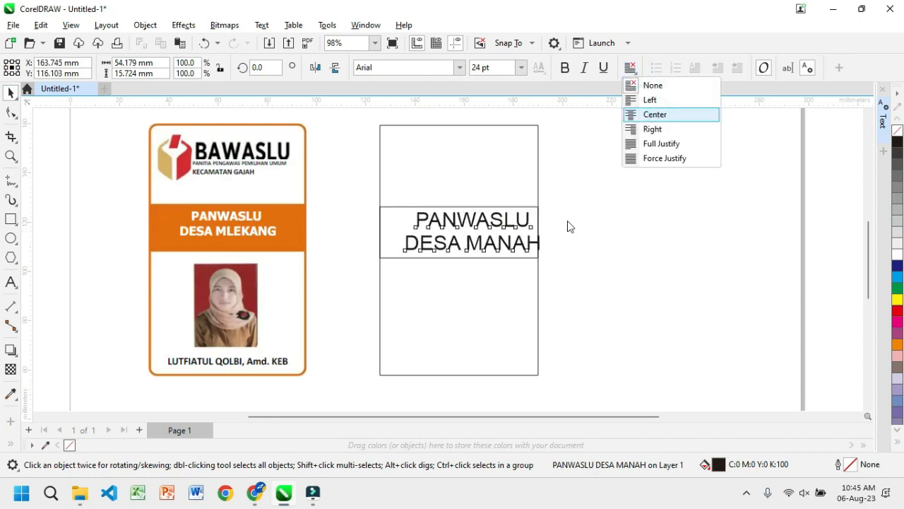
left_click(402, 67)
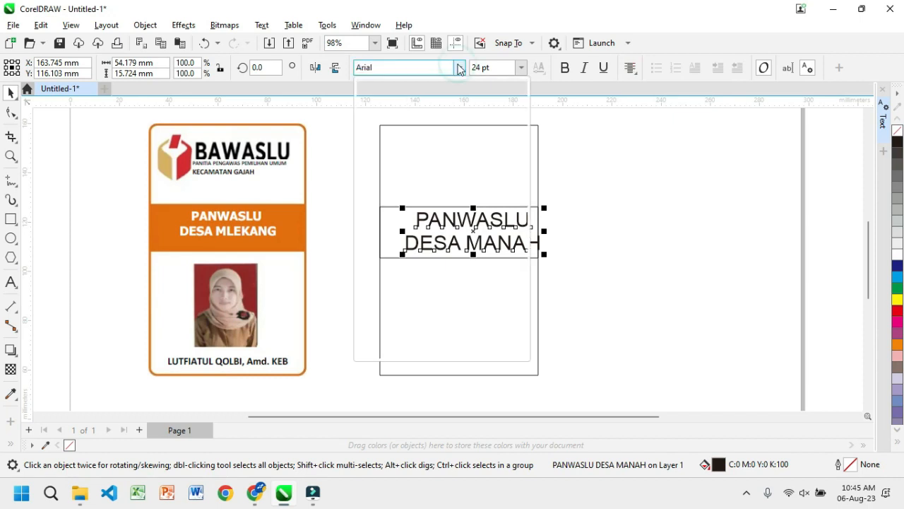
left_click(460, 68)
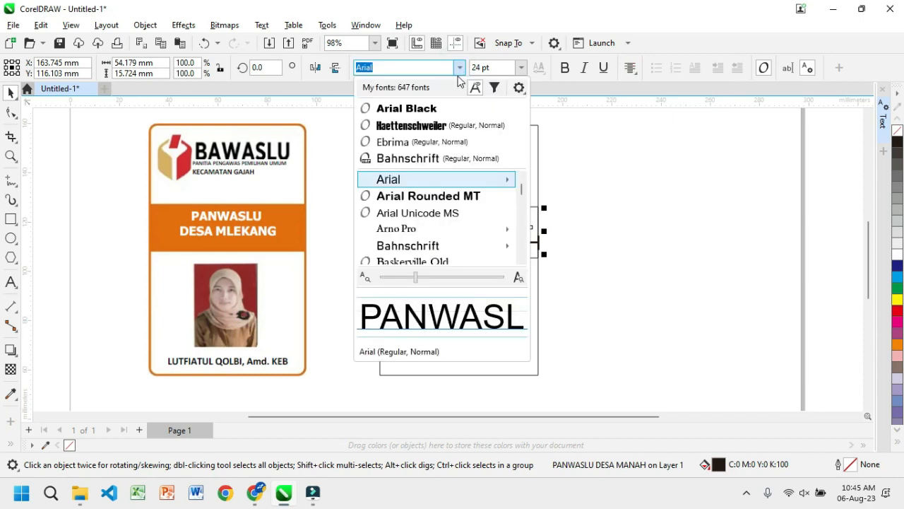
left_click(455, 110)
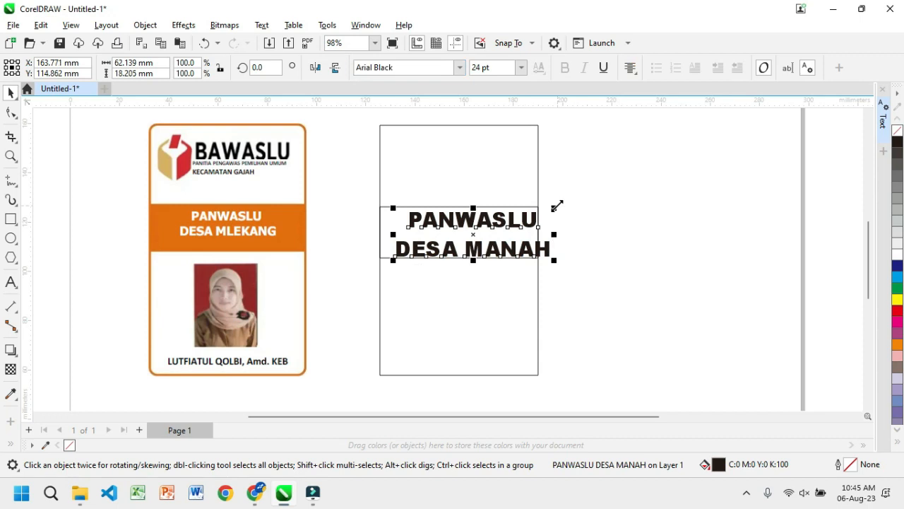
Scale the heading down to about 47 mm wide and reposition it inside the middle band
left_click(557, 204)
left_click(551, 238)
left_click_drag(546, 210, 536, 214)
left_click_drag(468, 229, 452, 236)
Set the line spacing of the PANWASLU DESA MANAH heading to 65%
scroll(556, 217, "up", 1)
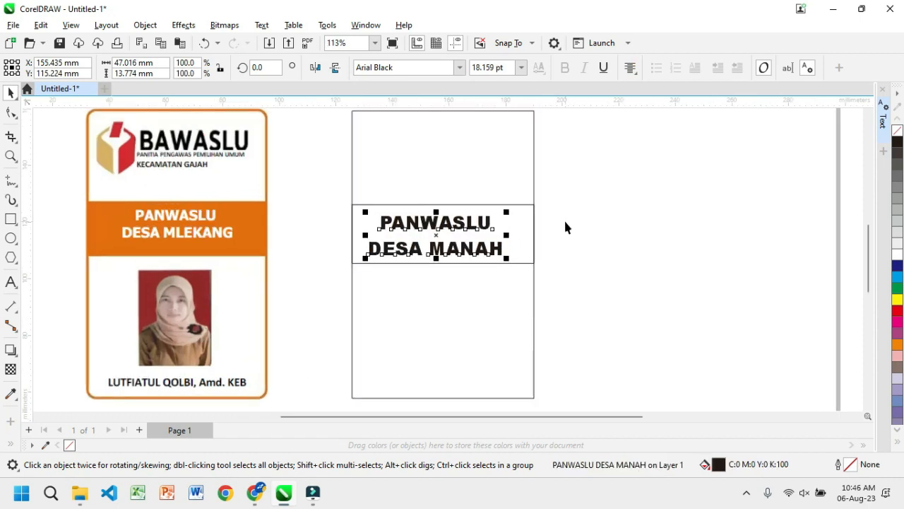
scroll(565, 225, "up", 1)
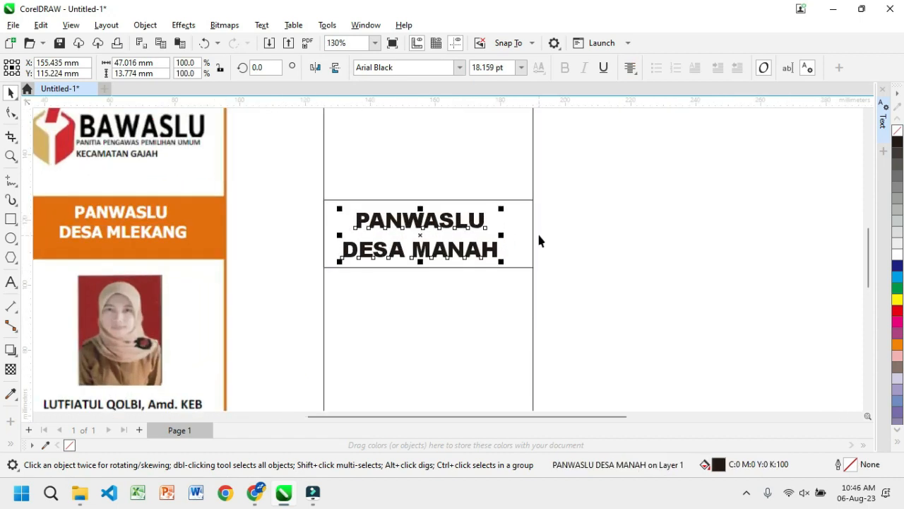
left_click(884, 122)
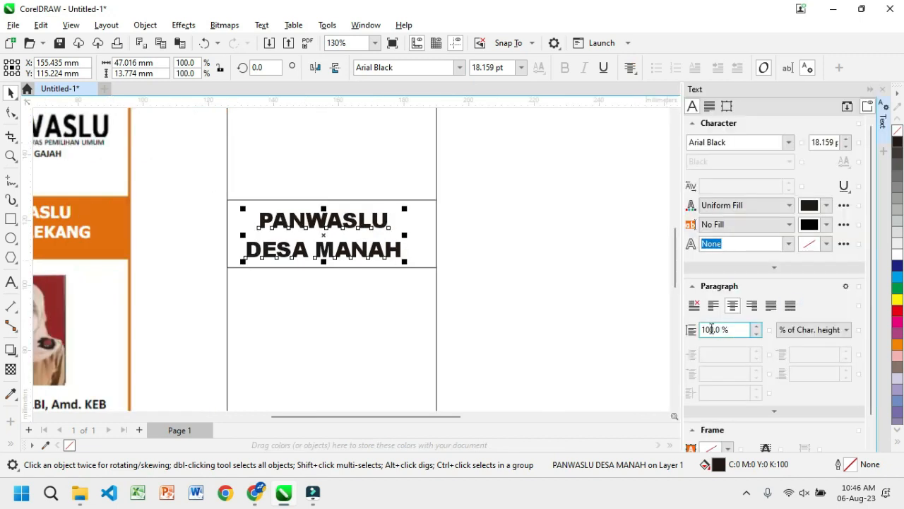
left_click_drag(713, 330, 698, 332)
type("65")
key("Return")
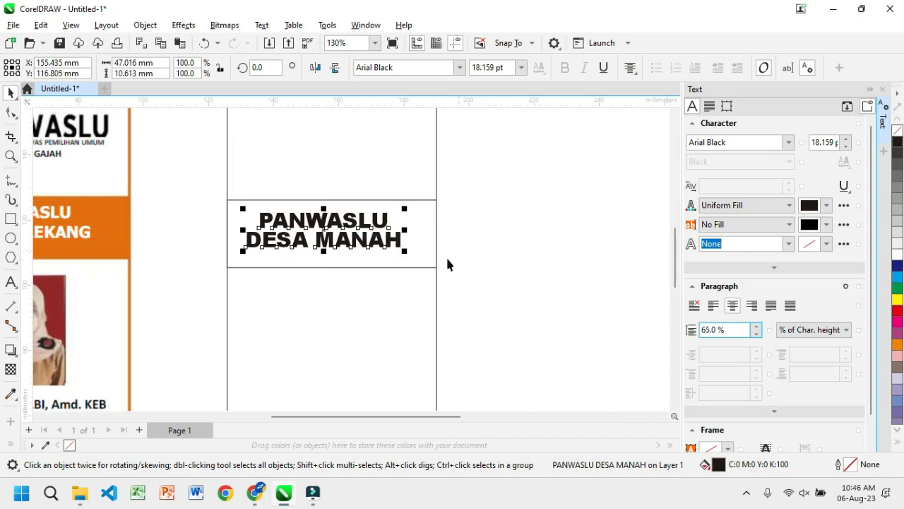
Move and nudge the heading to centre it horizontally and vertically in the middle band
left_click_drag(321, 231, 331, 233)
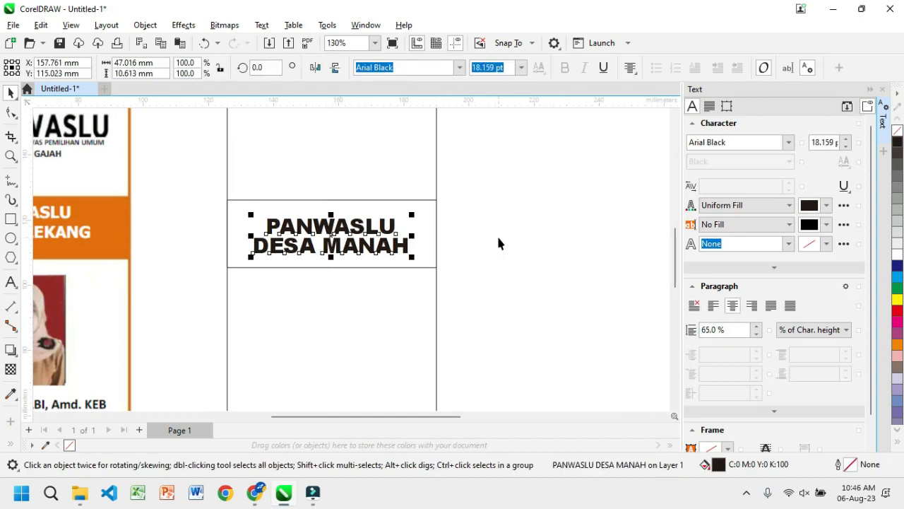
key("Up")
key("Up")
key("Up")
key("Up")
key("Up")
key("Up")
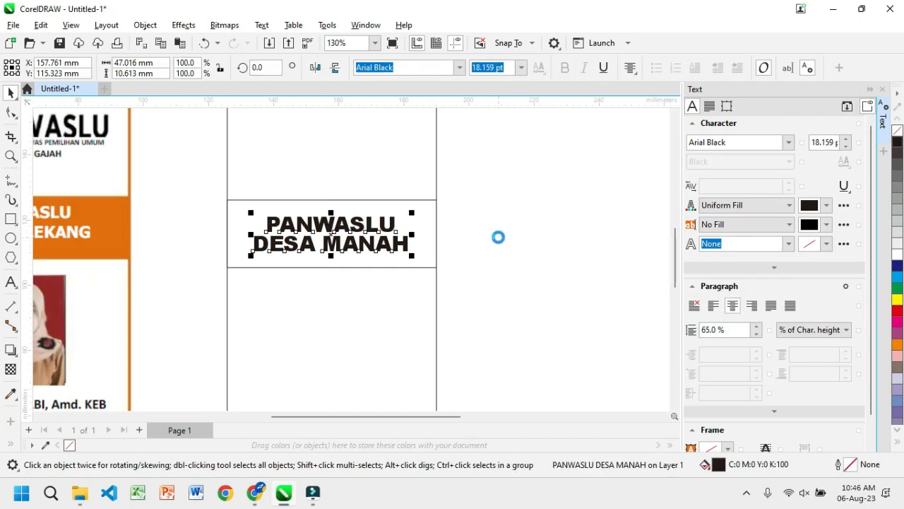
key("Up")
key("Right")
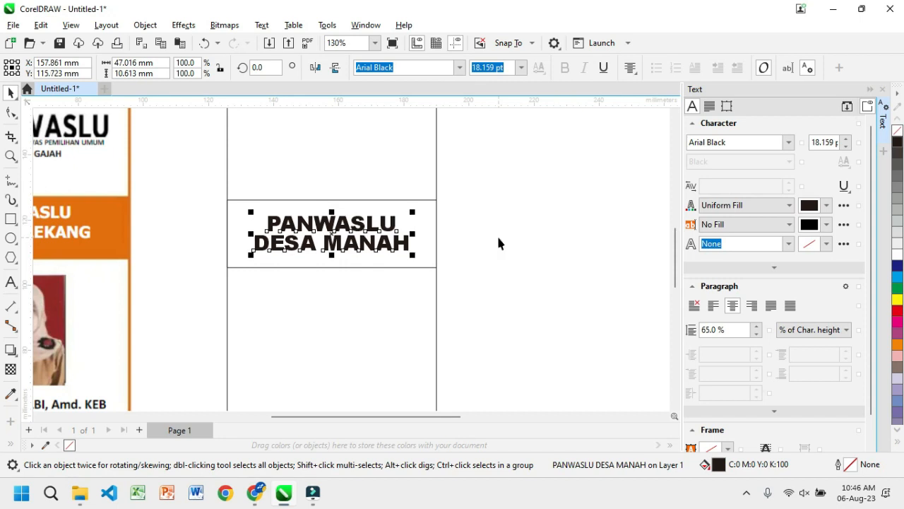
key("Right")
Enlarge the heading about its centre to about 51 mm wide
left_click_drag(415, 211, 425, 209)
left_click(519, 229)
scroll(527, 241, "down", 1)
scroll(478, 195, "up", 1)
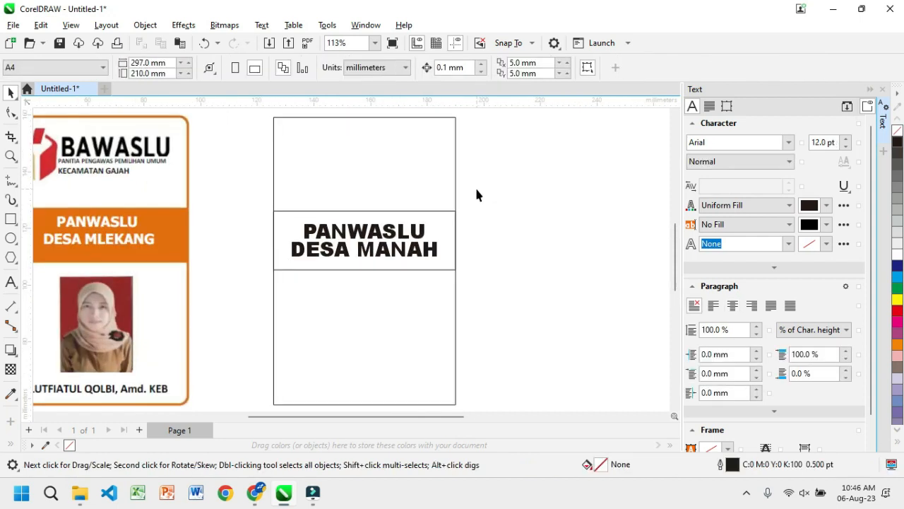
Set the heading's line spacing to 75% and nudge the text slightly up to recentre it in the band
left_click(404, 242)
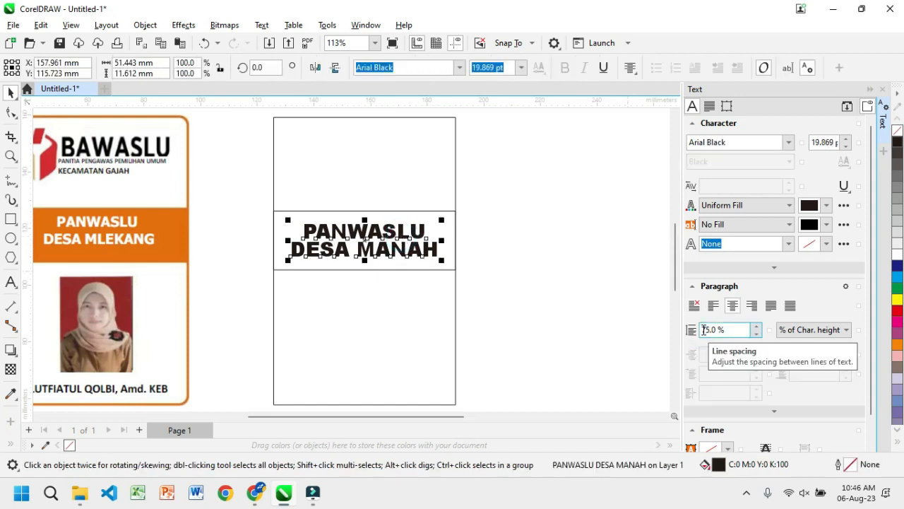
key("Return")
scroll(388, 240, "up", 1)
left_click(390, 242)
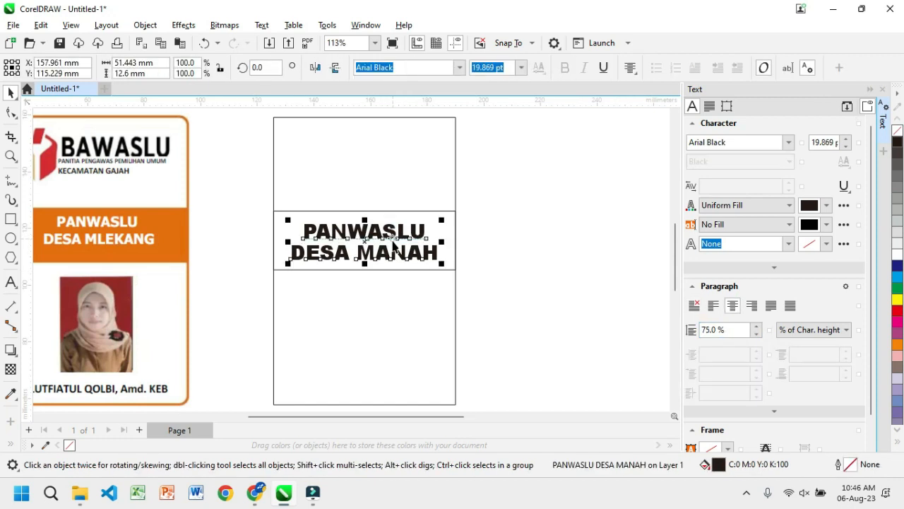
key("Up")
key("Up")
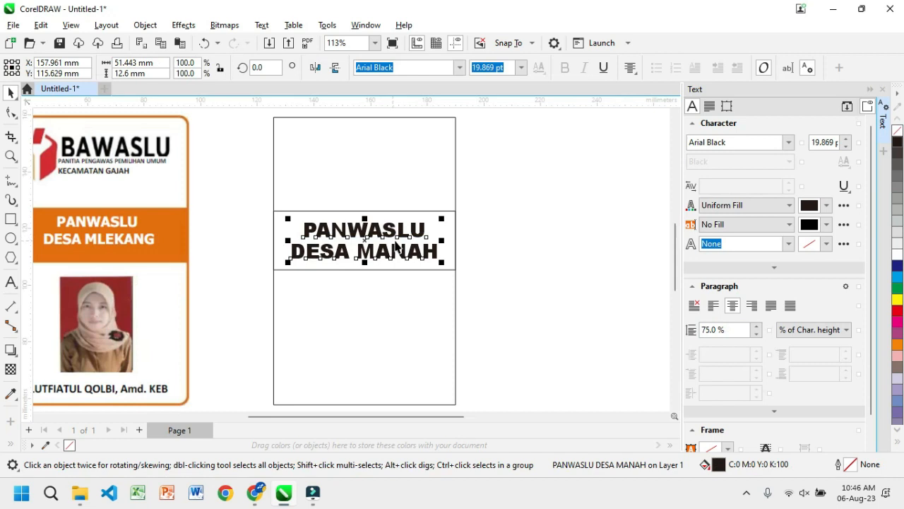
left_click(539, 209)
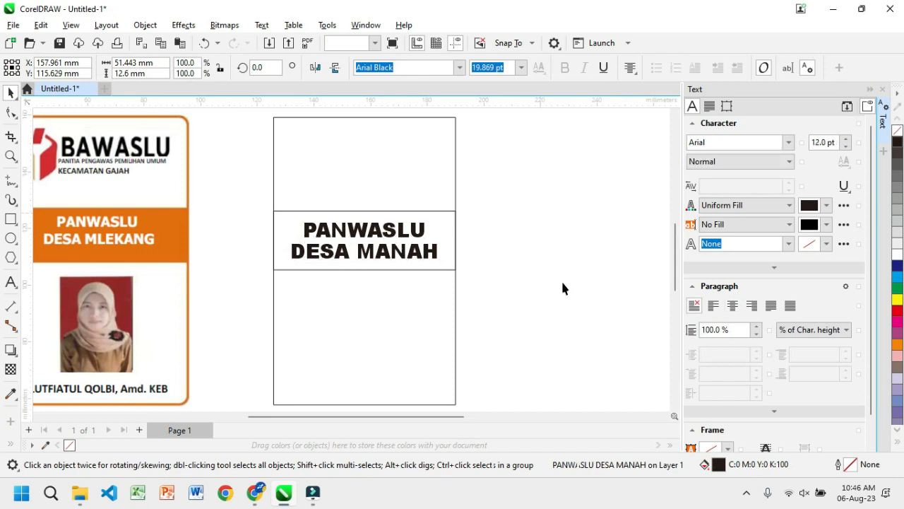
left_click(882, 128)
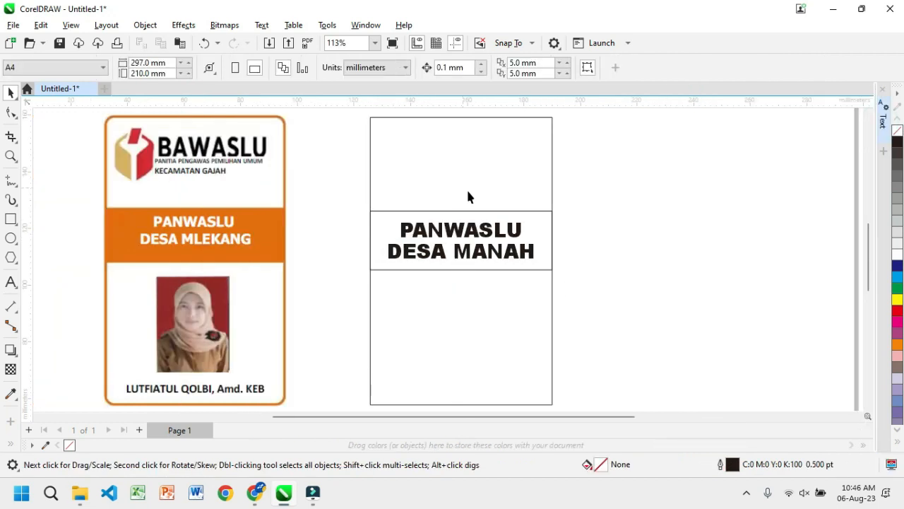
Add the artistic text "BAWASLU" in the empty area beside the upper part of the blank card
left_click(10, 282)
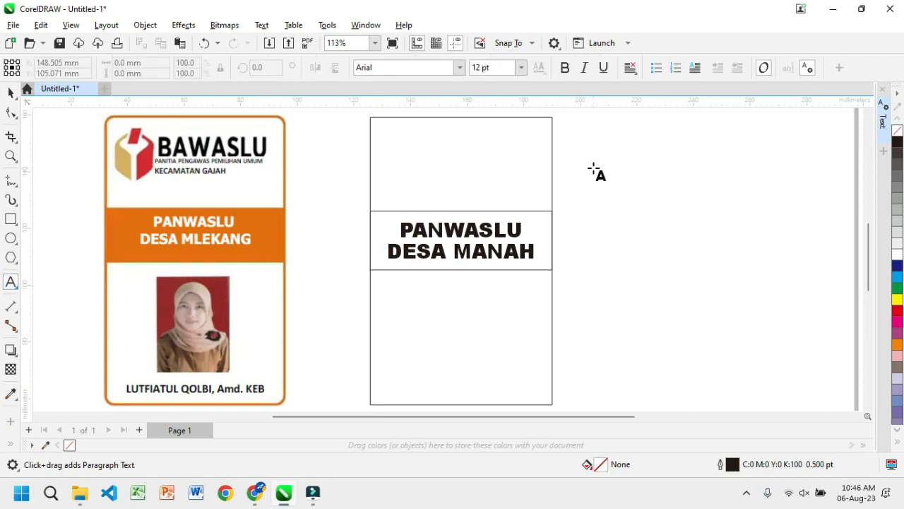
left_click(602, 146)
type("BAWAS")
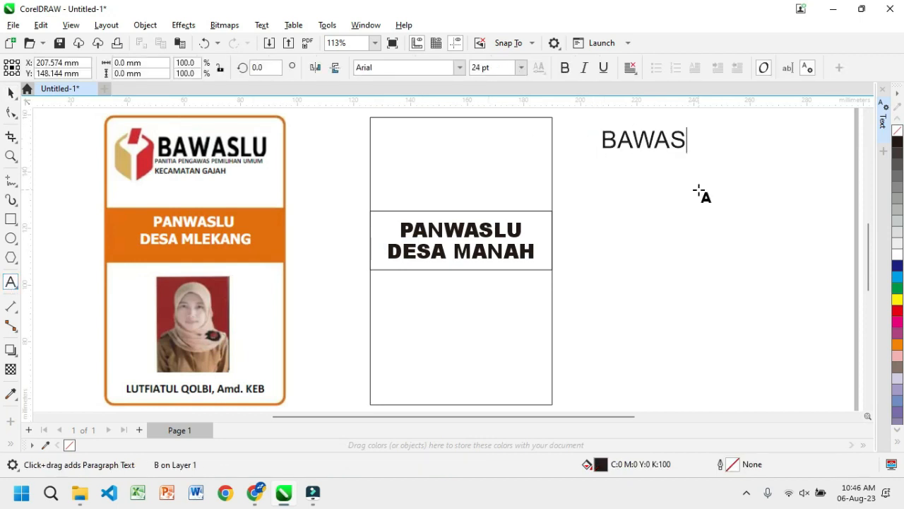
type("LU")
key("Escape")
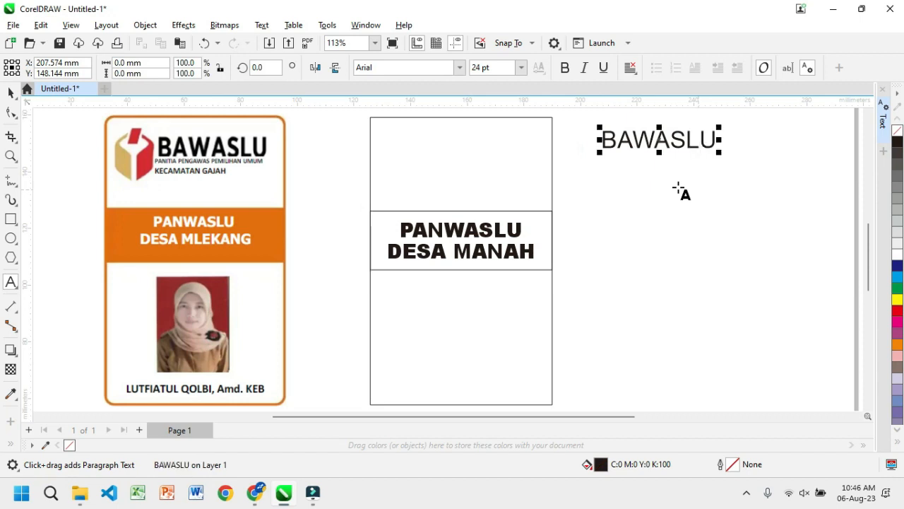
Add the artistic text "PANITIA PENGAWAS PEMILIHAN PEMILU" just below the BAWASLU text beside the blank card
left_click(592, 169)
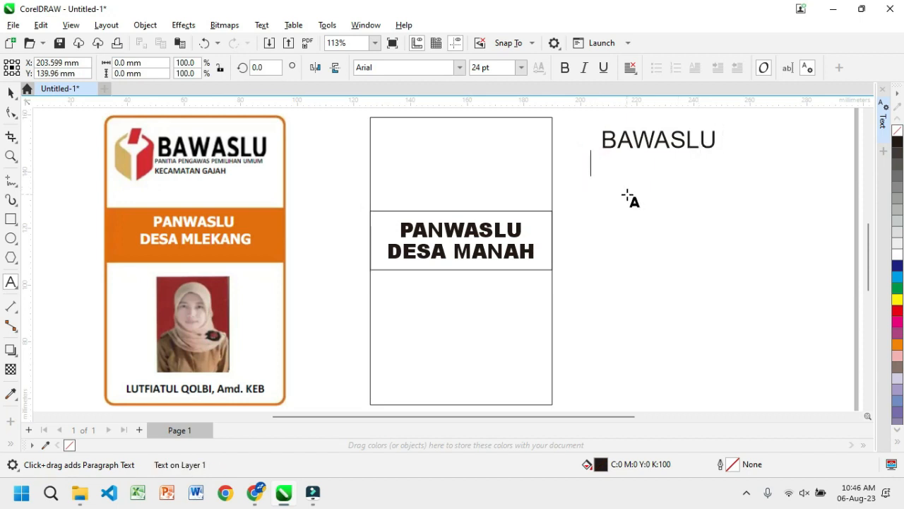
type("PAN")
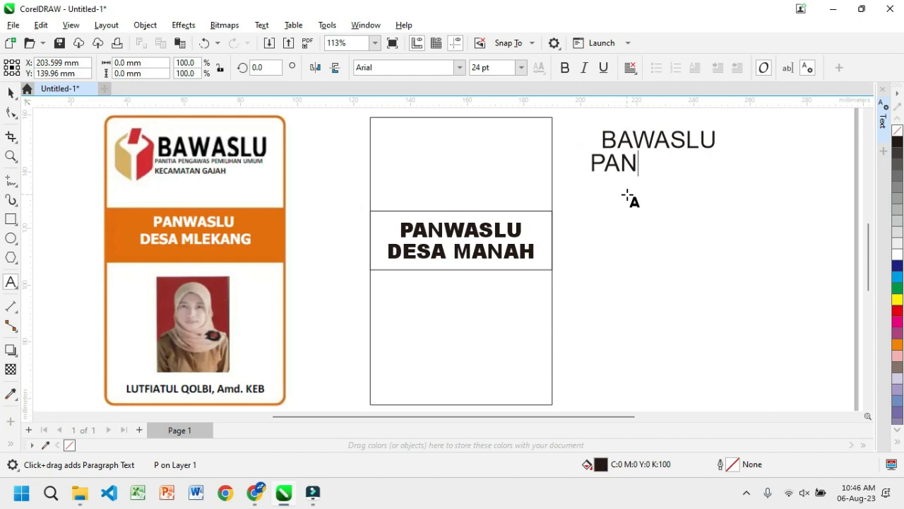
type("ITIA")
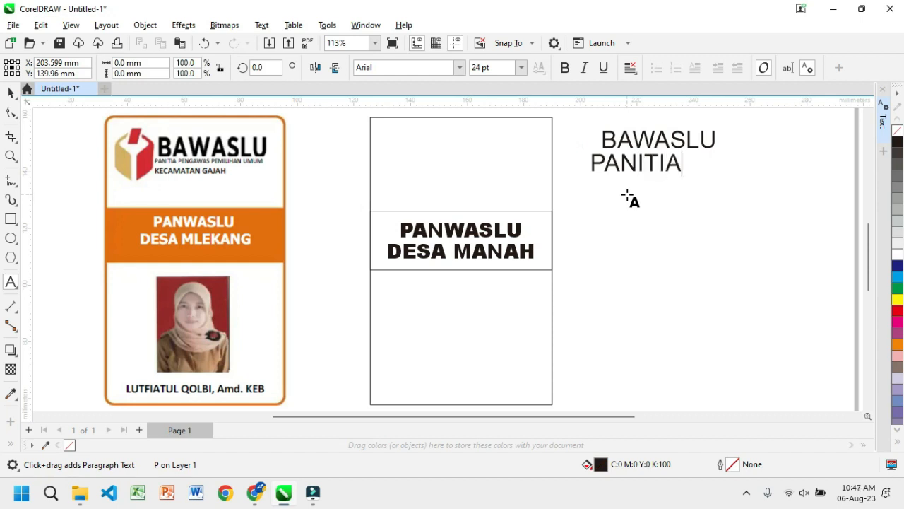
type(" PENGAWA")
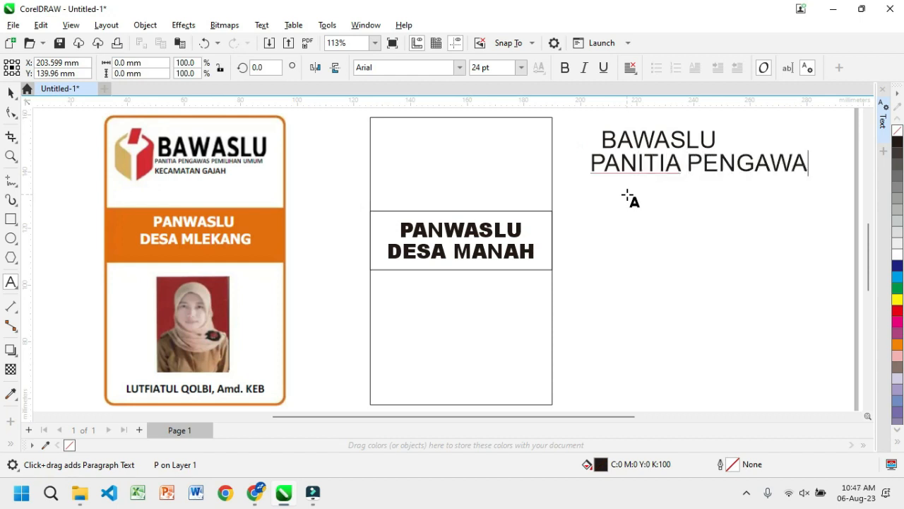
type("S PE")
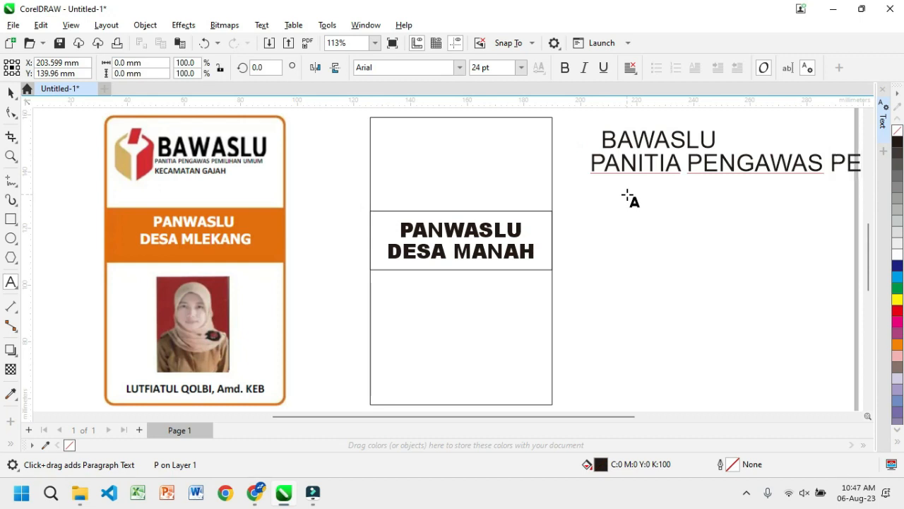
type("MILIHAN PEMILU")
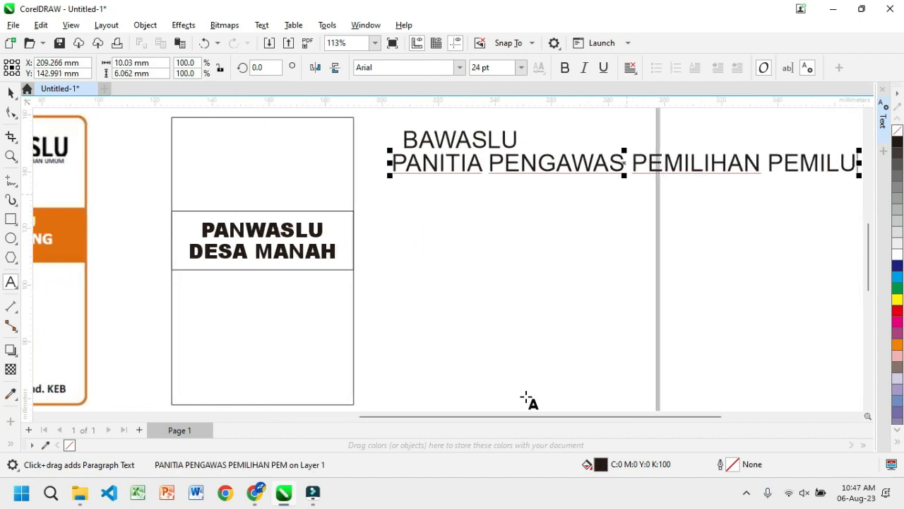
Add the artistic text "KABUPATEN ANGAT" below the PANITIA PENGAWAS line
left_click(405, 218)
type("K")
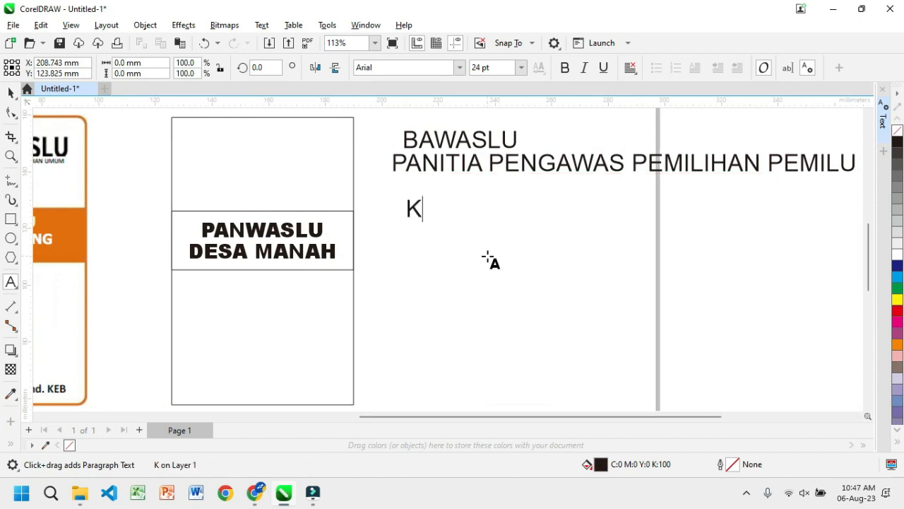
type("ABUPATEN ")
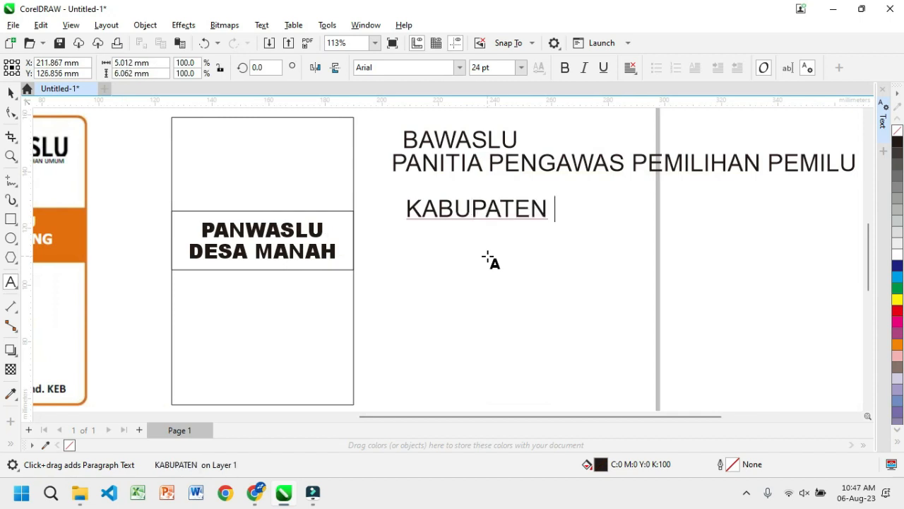
type("ANGAT")
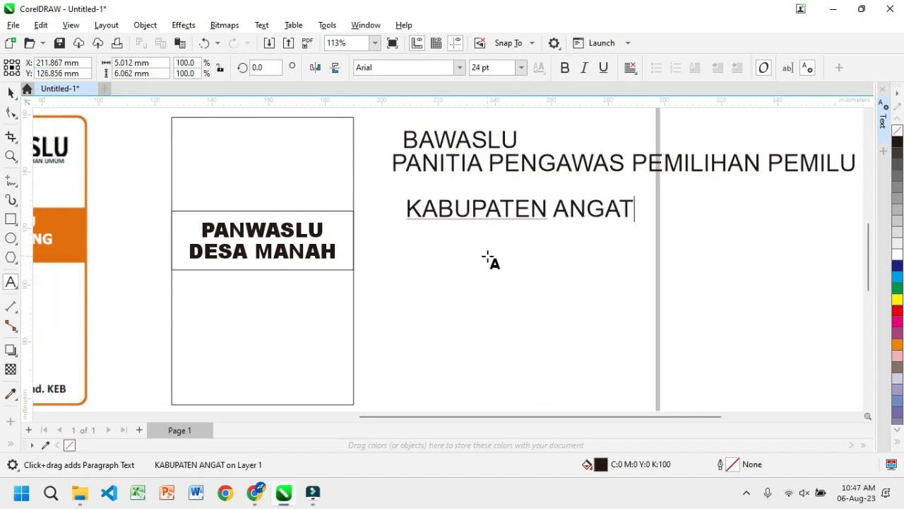
key("Escape")
Move the BAWASLU text into the upper section of the blank card and set its font to Arial Black
scroll(481, 244, "down", 1)
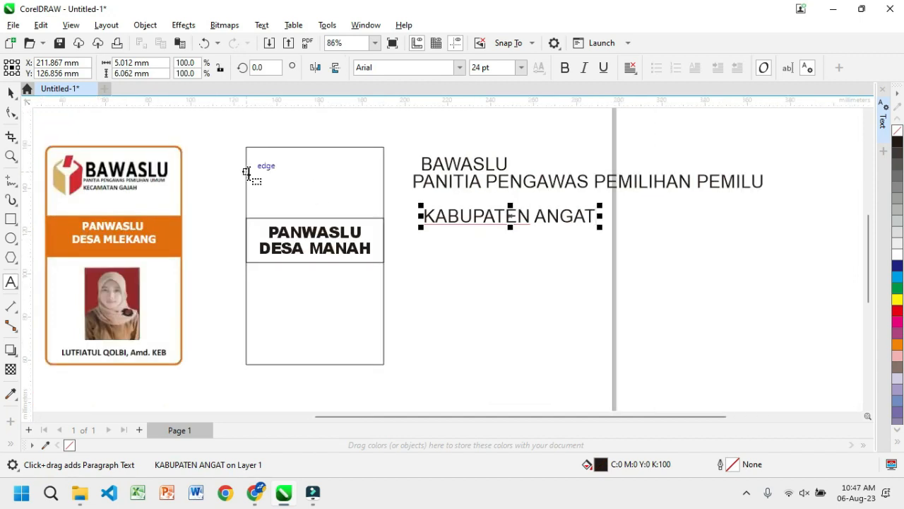
scroll(246, 172, "up", 1)
left_click(10, 93)
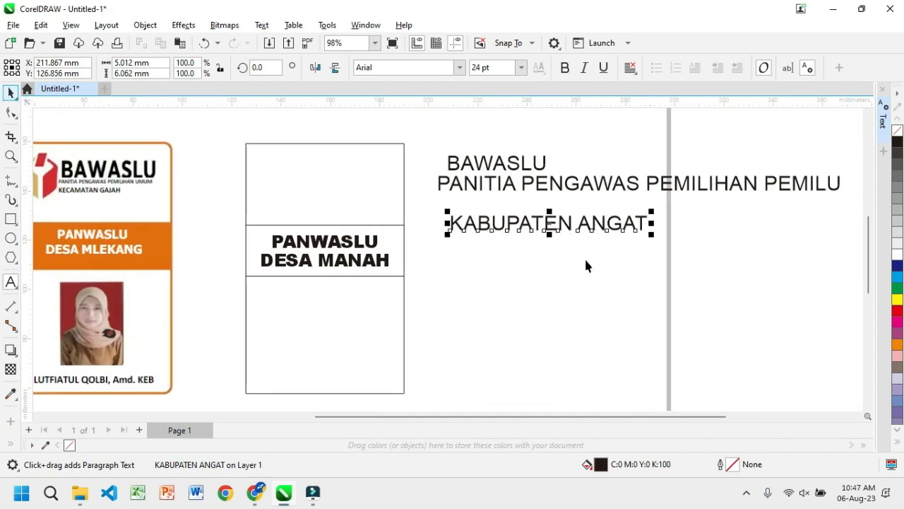
left_click(497, 164)
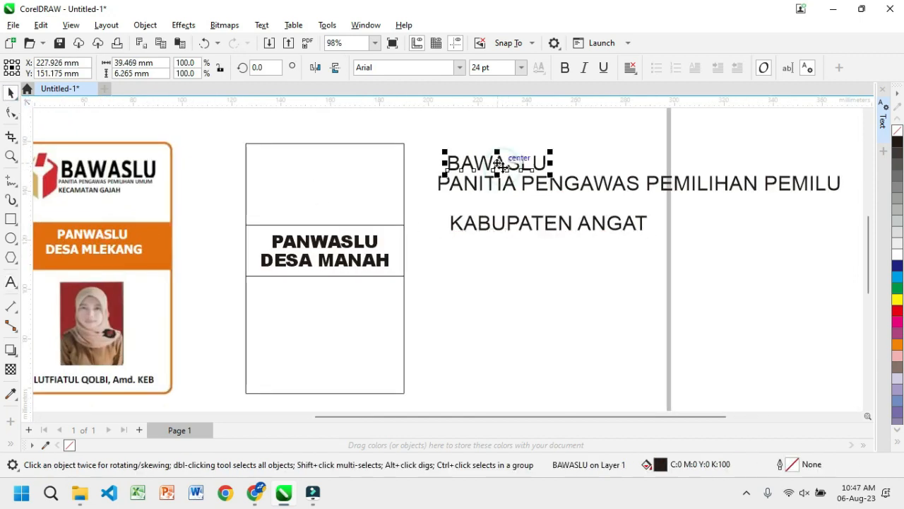
left_click_drag(497, 164, 354, 167)
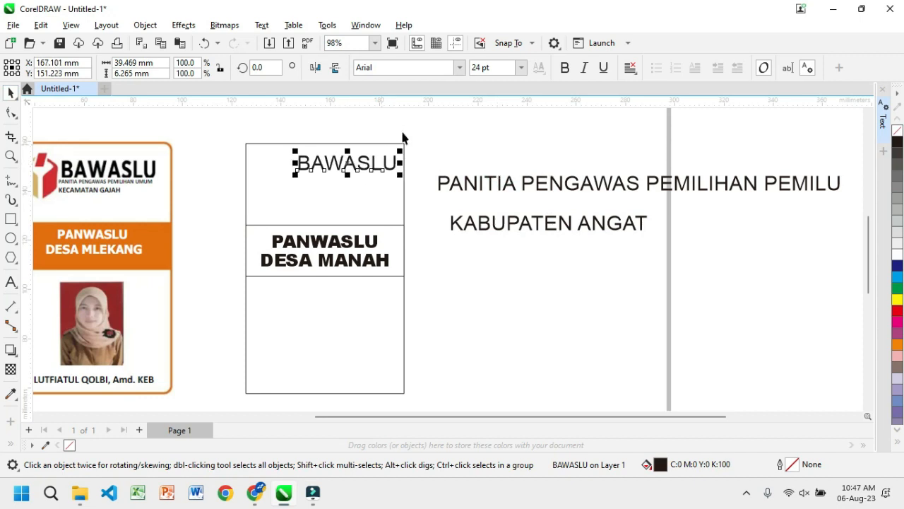
left_click(457, 67)
left_click(434, 110)
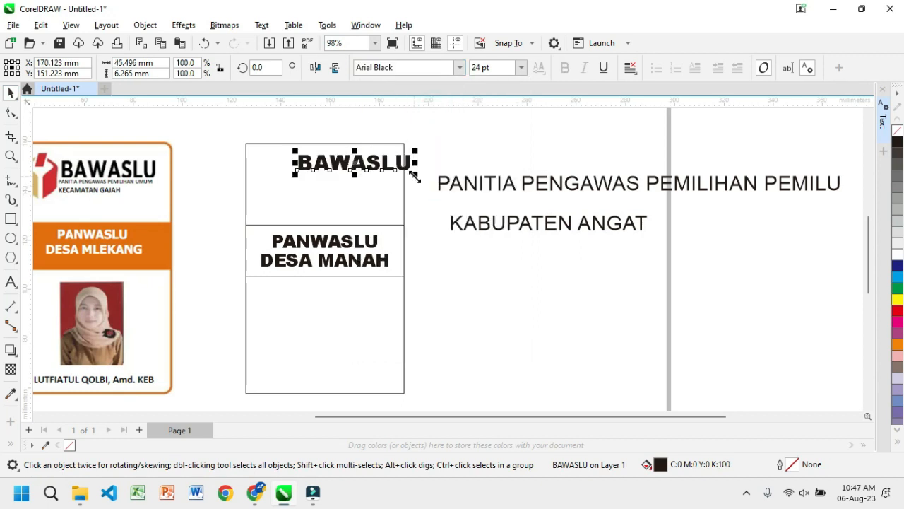
Shrink the BAWASLU title proportionally to fit within the card's width and shift it slightly up in the upper section
scroll(277, 154, "up", 2)
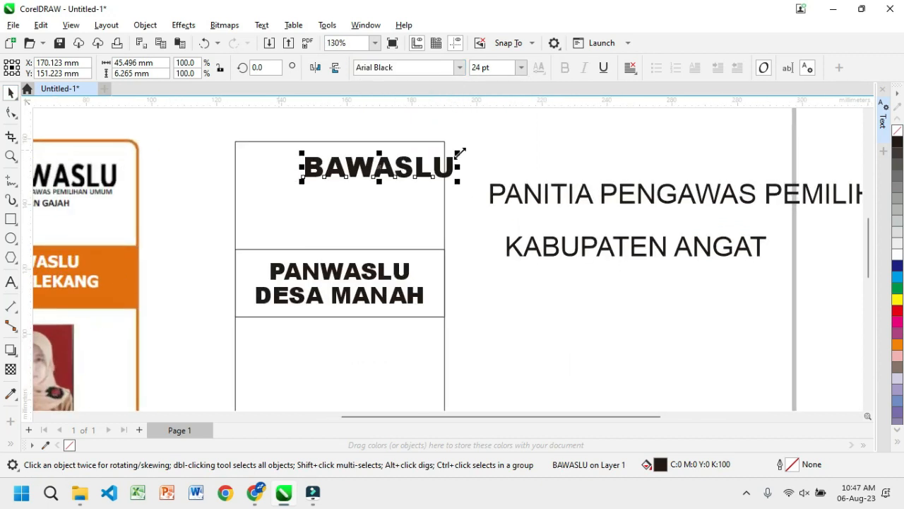
left_click_drag(450, 154, 428, 161)
left_click_drag(362, 175, 365, 167)
Move the PANITIA PENGAWAS PEMILIHAN PEMILU line below the BAWASLU title on the card and set its size to 6 pt
left_click(534, 192)
left_click_drag(668, 204, 495, 198)
left_click(520, 69)
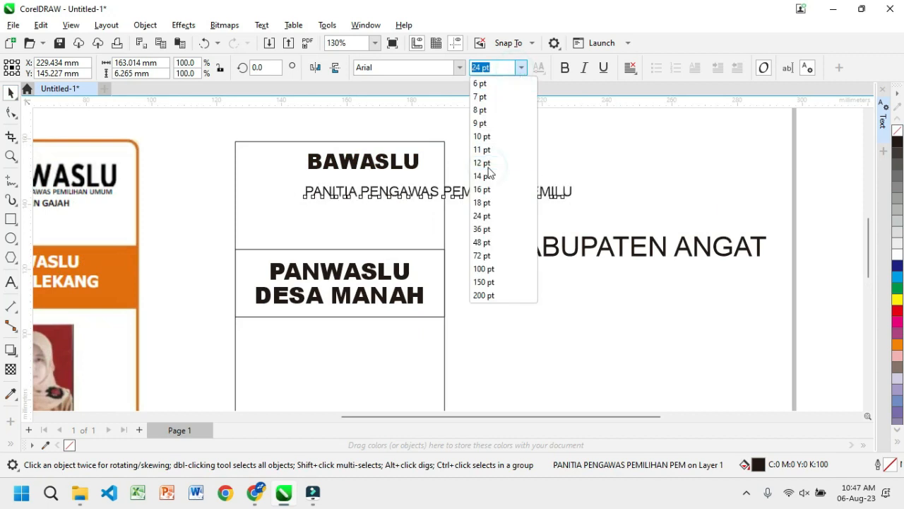
left_click(488, 163)
left_click(521, 68)
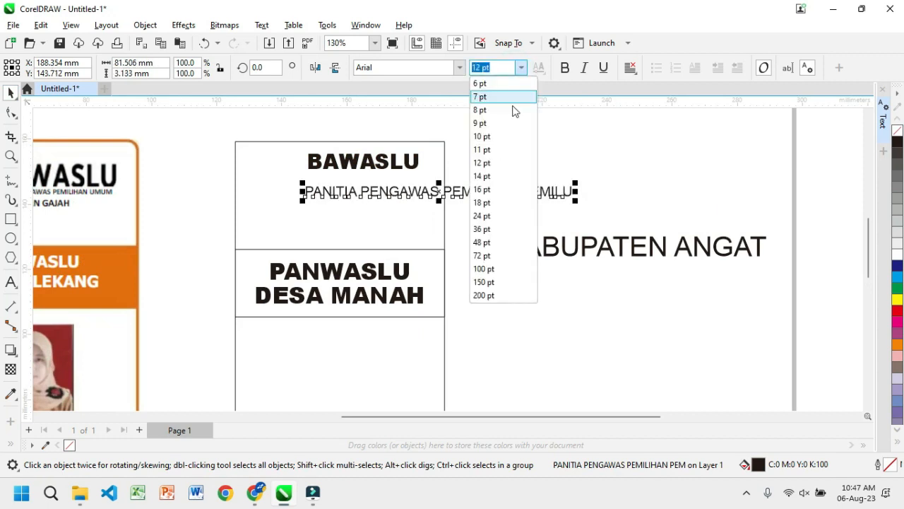
left_click(481, 136)
left_click(520, 67)
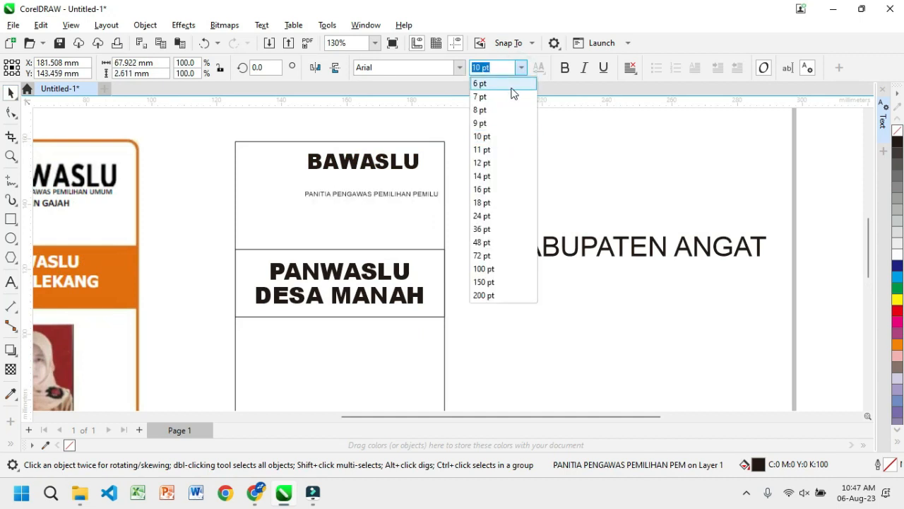
left_click(511, 88)
Set the PANITIA PENGAWAS line's font to Arial Black and move it closer beneath the BAWASLU title, aligning their left edges
left_click(565, 67)
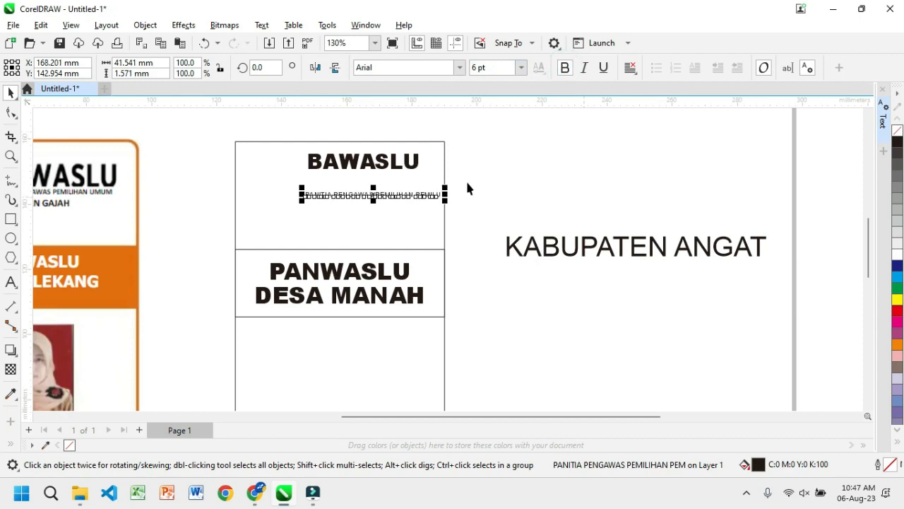
left_click(459, 67)
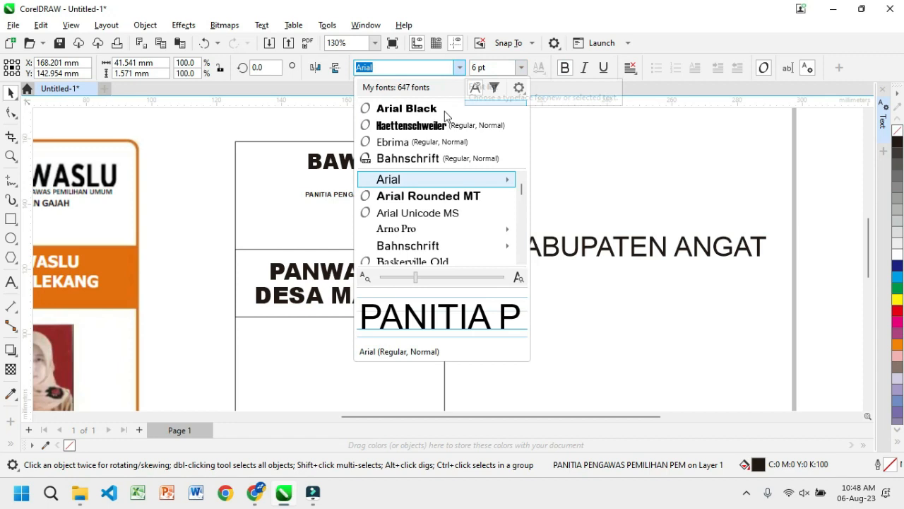
key("Escape")
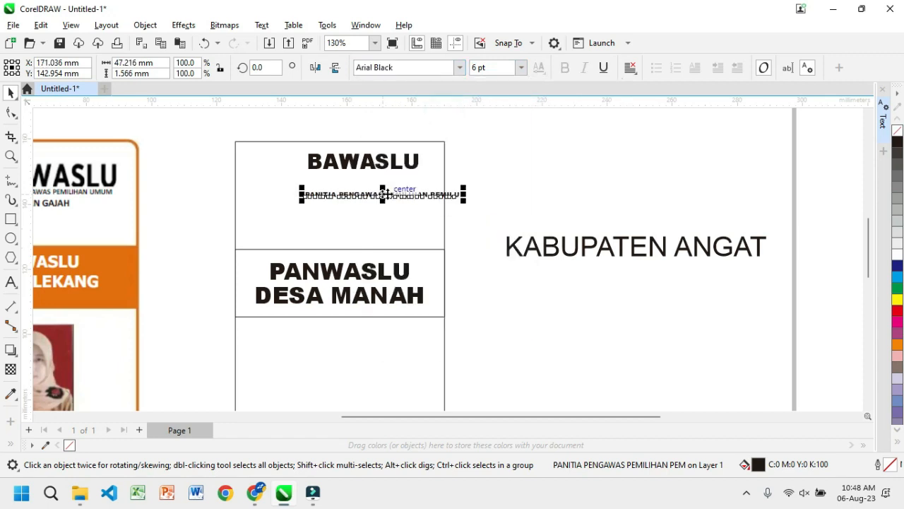
mouse_move(382, 196)
left_mouse_down()
mouse_move(389, 182)
mouse_move(388, 196)
left_mouse_up()
left_click_drag(383, 192, 382, 185)
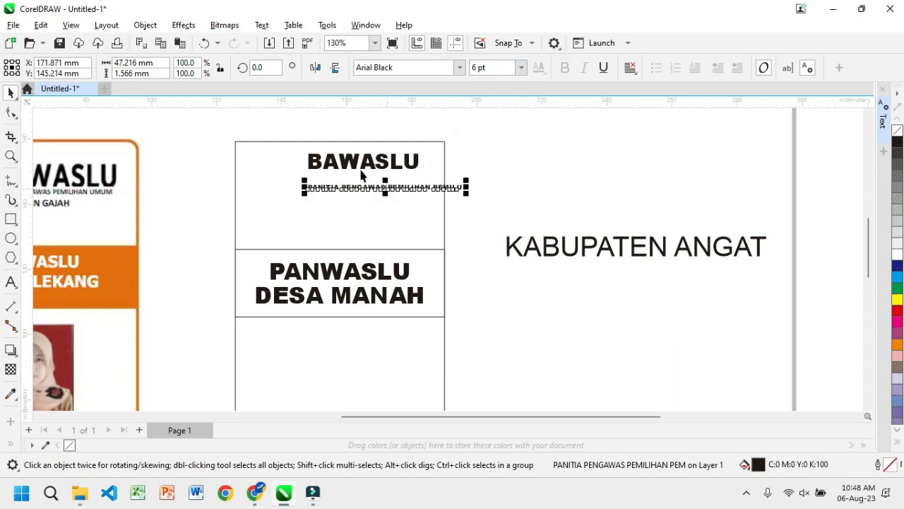
Move the KABUPATEN ANGAT text directly beneath the PANITIA PENGAWAS line, left-aligned with it, and open its font choices
scroll(361, 175, "up", 3)
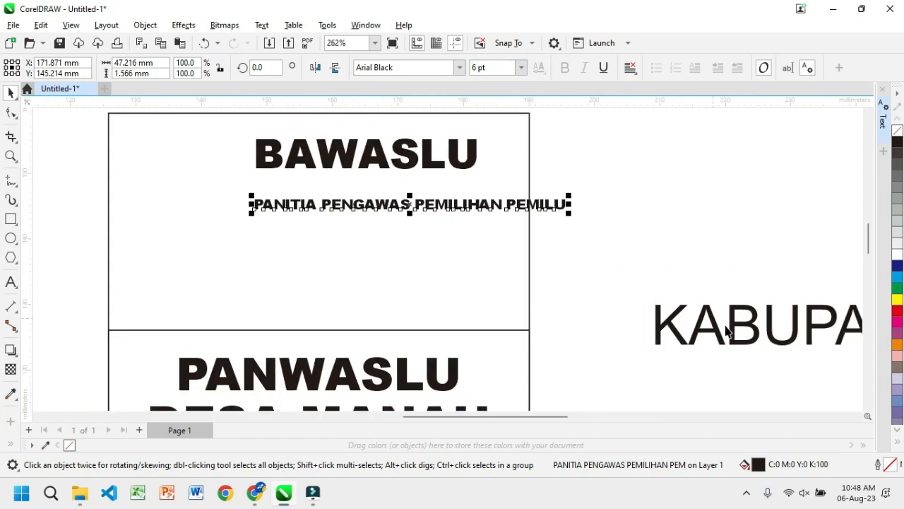
left_click_drag(728, 332, 332, 240)
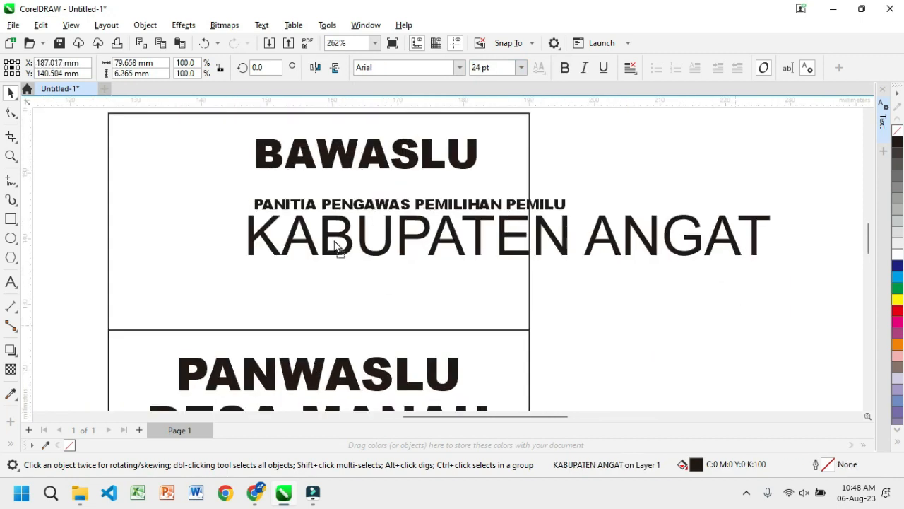
left_click(445, 68)
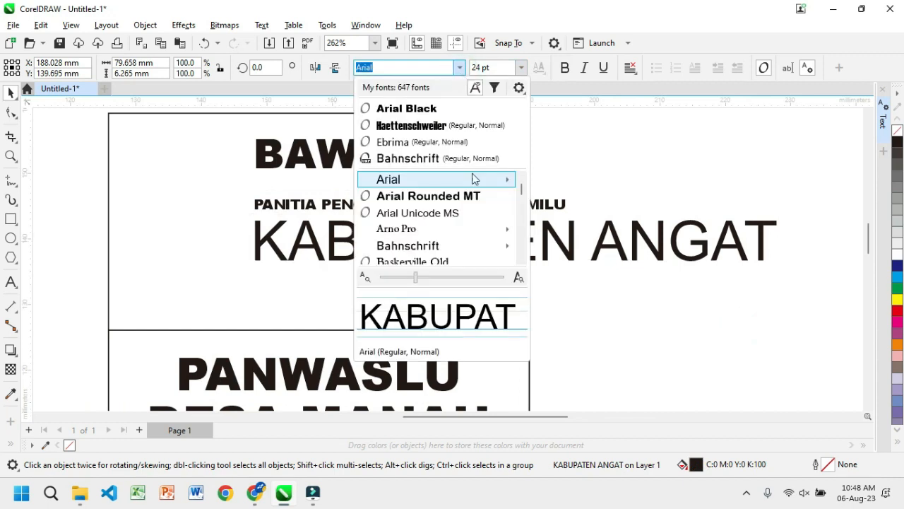